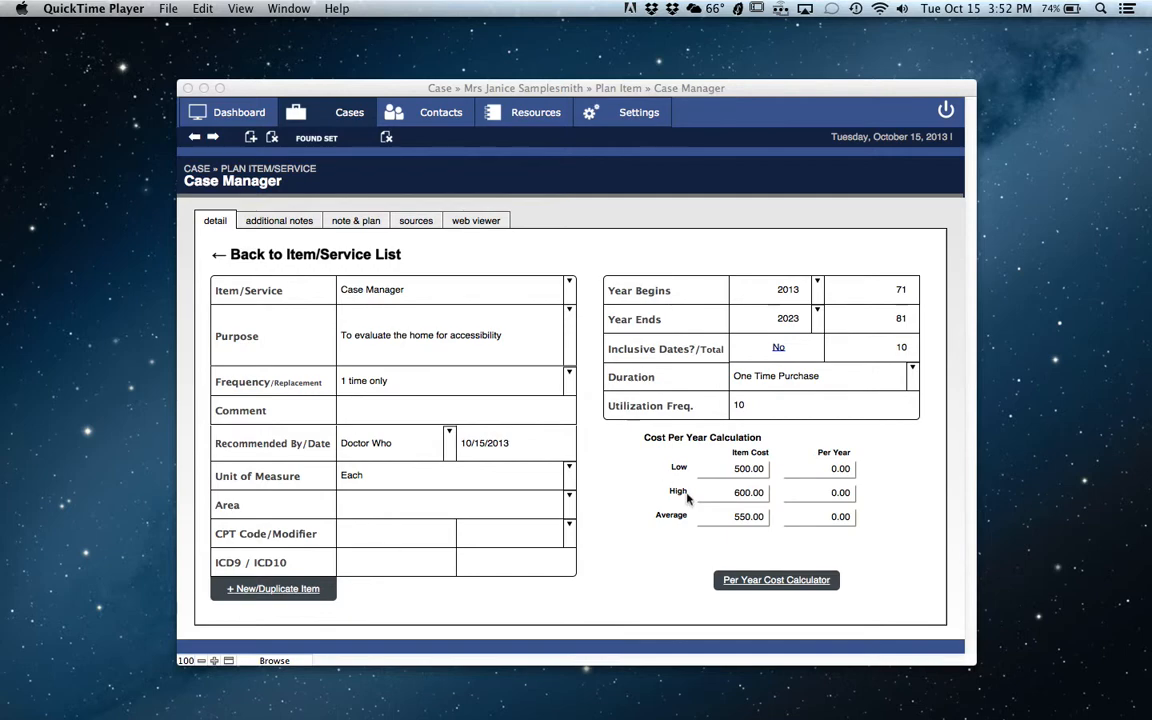
left_click(426, 226)
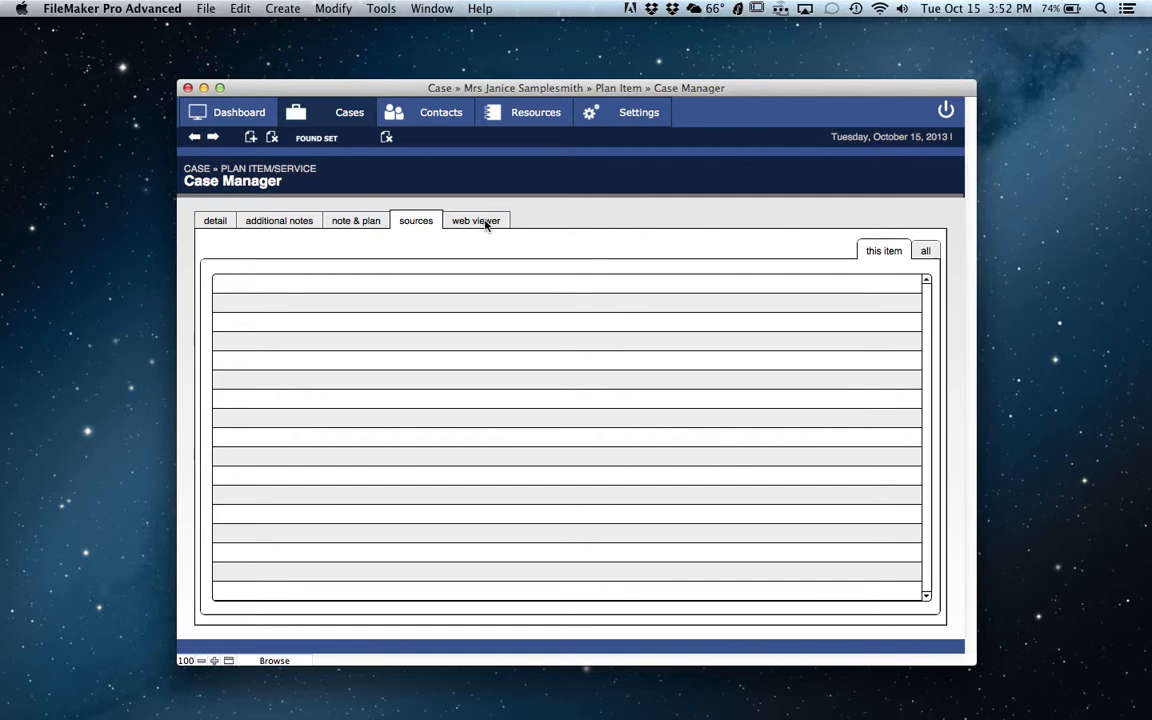
left_click(493, 225)
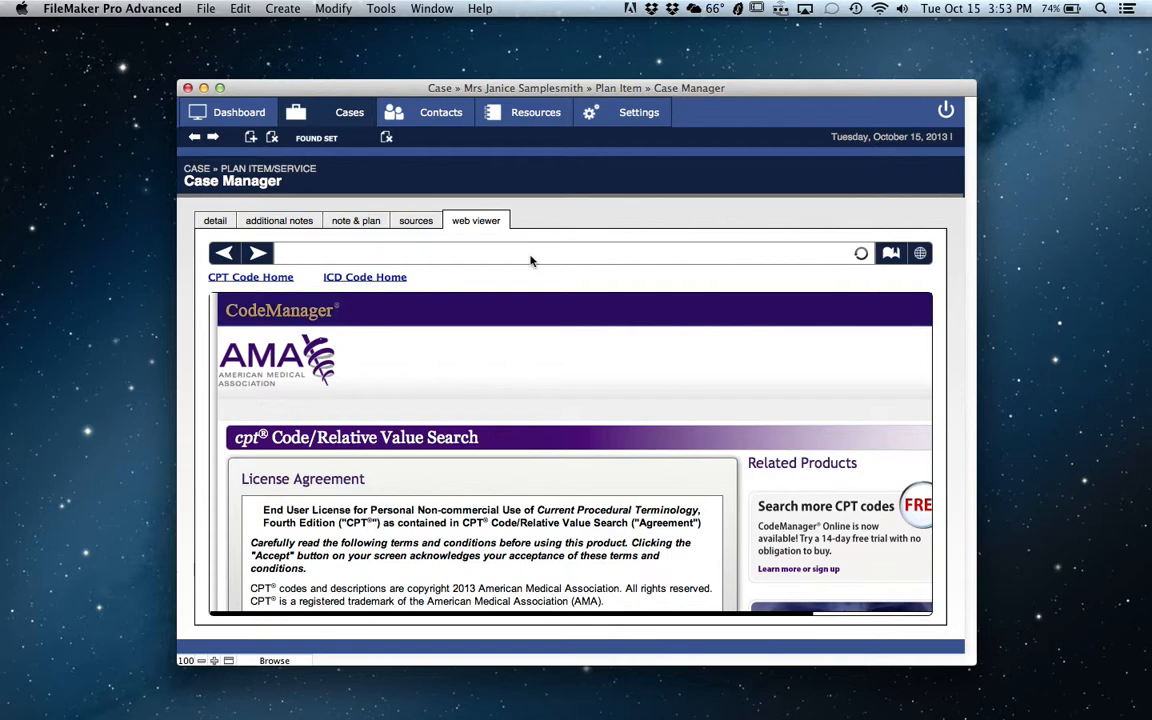
left_click(467, 256)
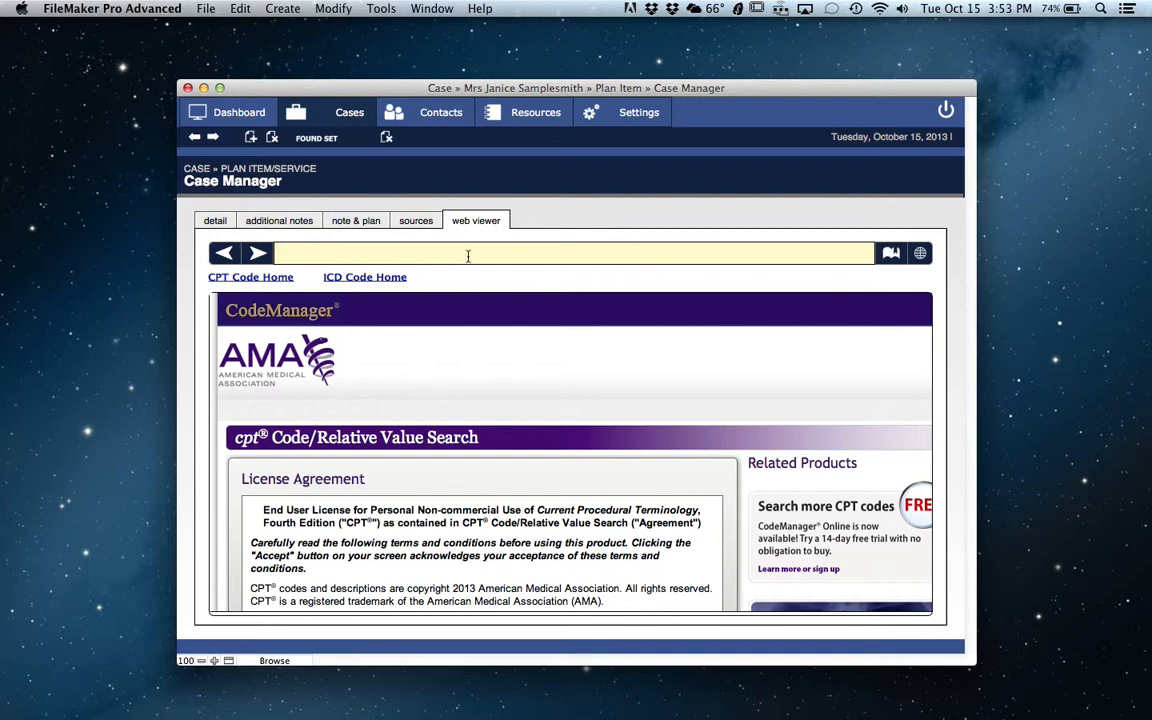
type("http://www.google.com")
key("Return")
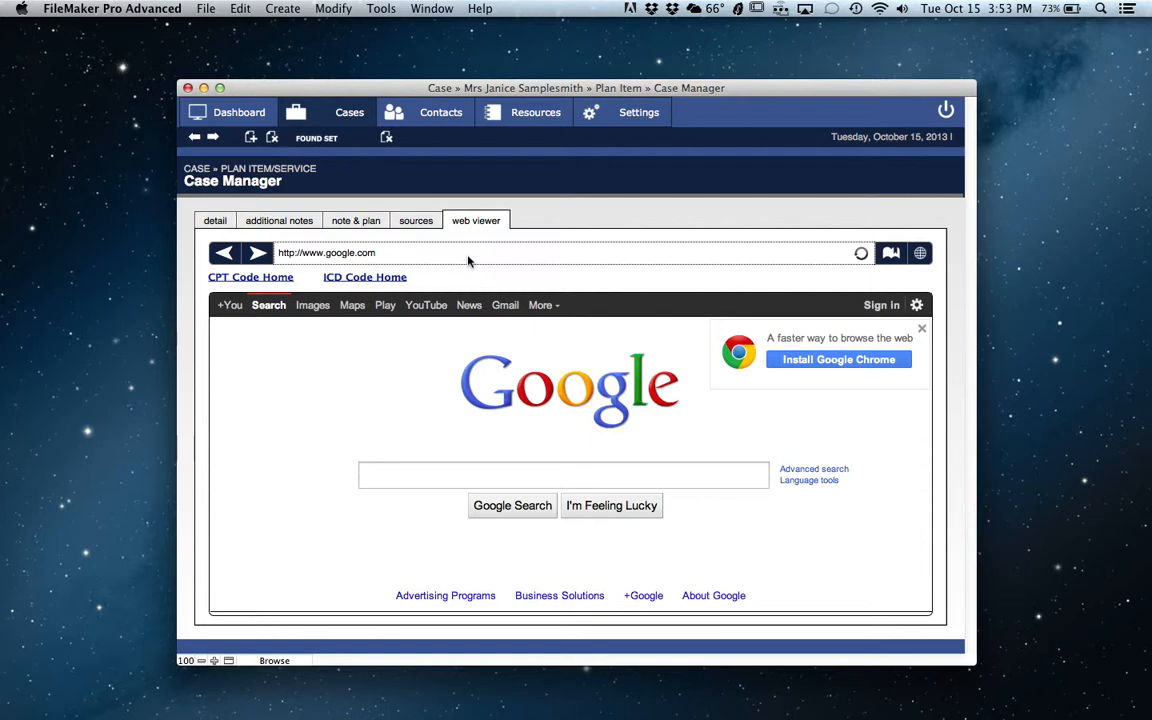
Save the Google page as a source named "Item Name" with description "Item Description", and view the item's sources list.
left_click(892, 254)
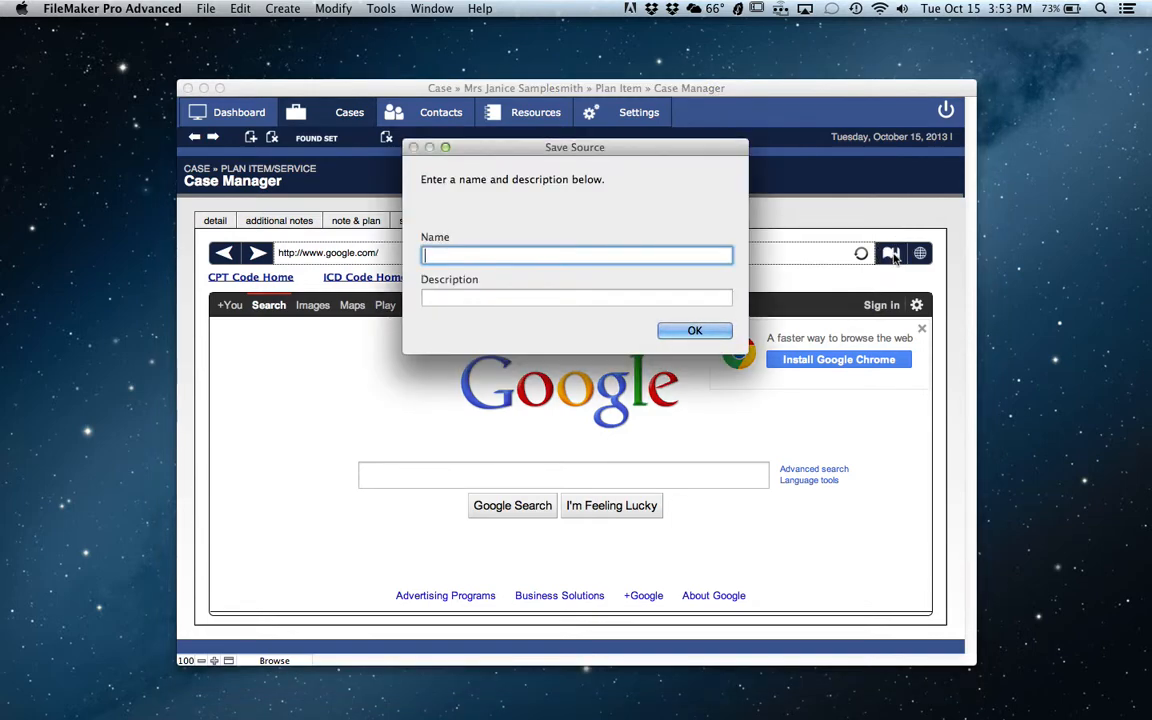
type("Item Name")
key("Tab")
type("Item Descri")
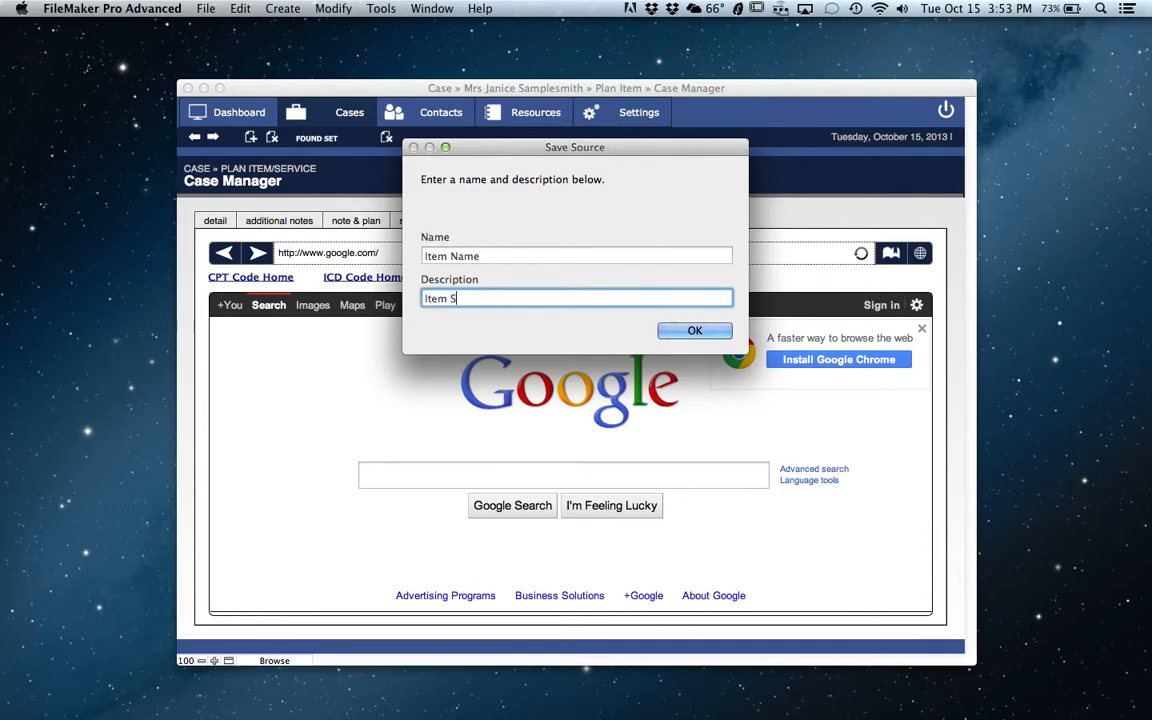
type("ption")
key("Return")
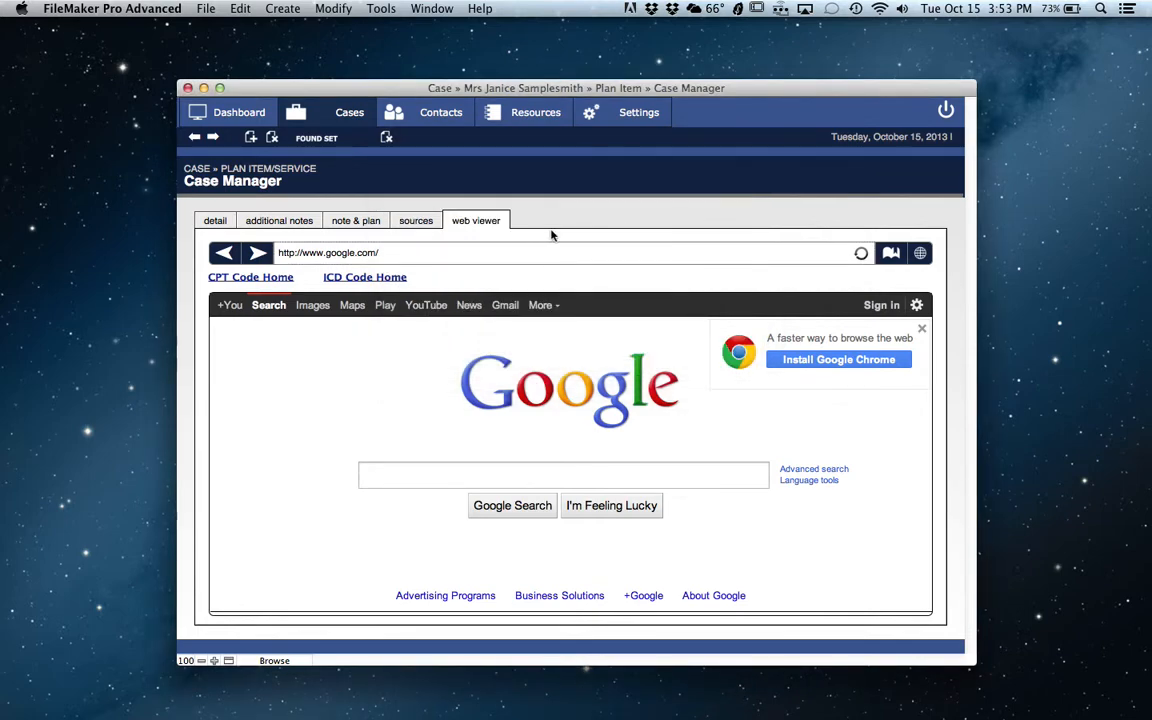
left_click(416, 221)
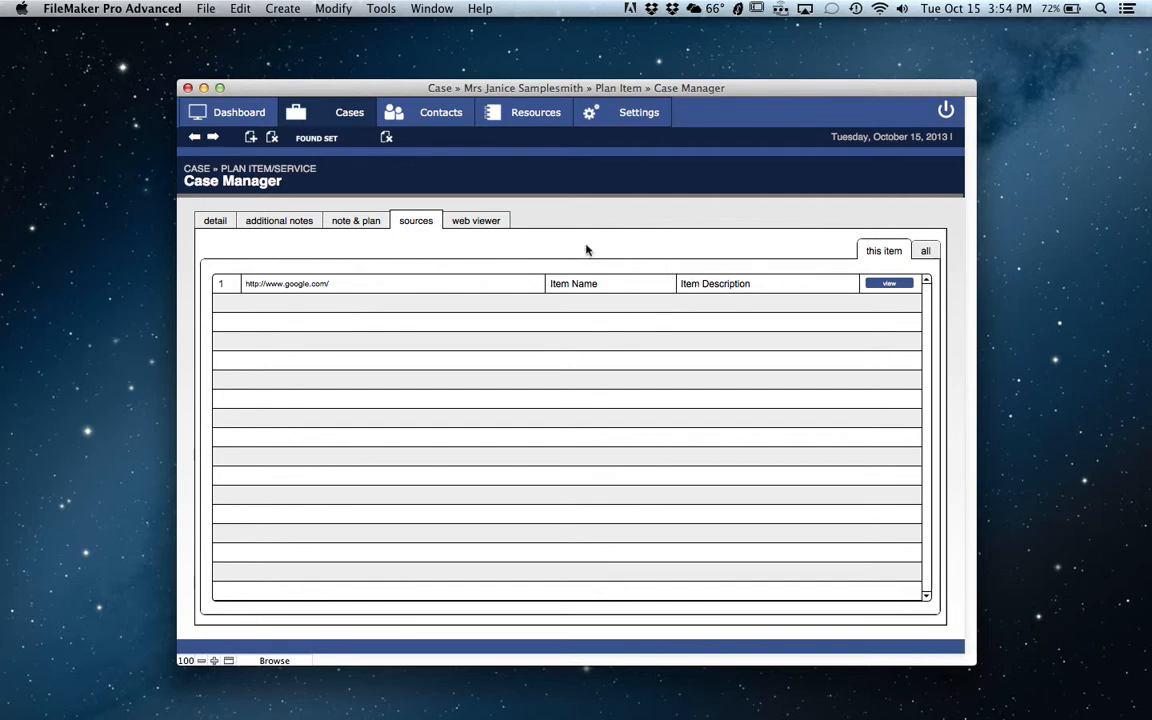
Save the web viewer page as a second source, with the doctor's name as its name and TKR as its description.
left_click(479, 222)
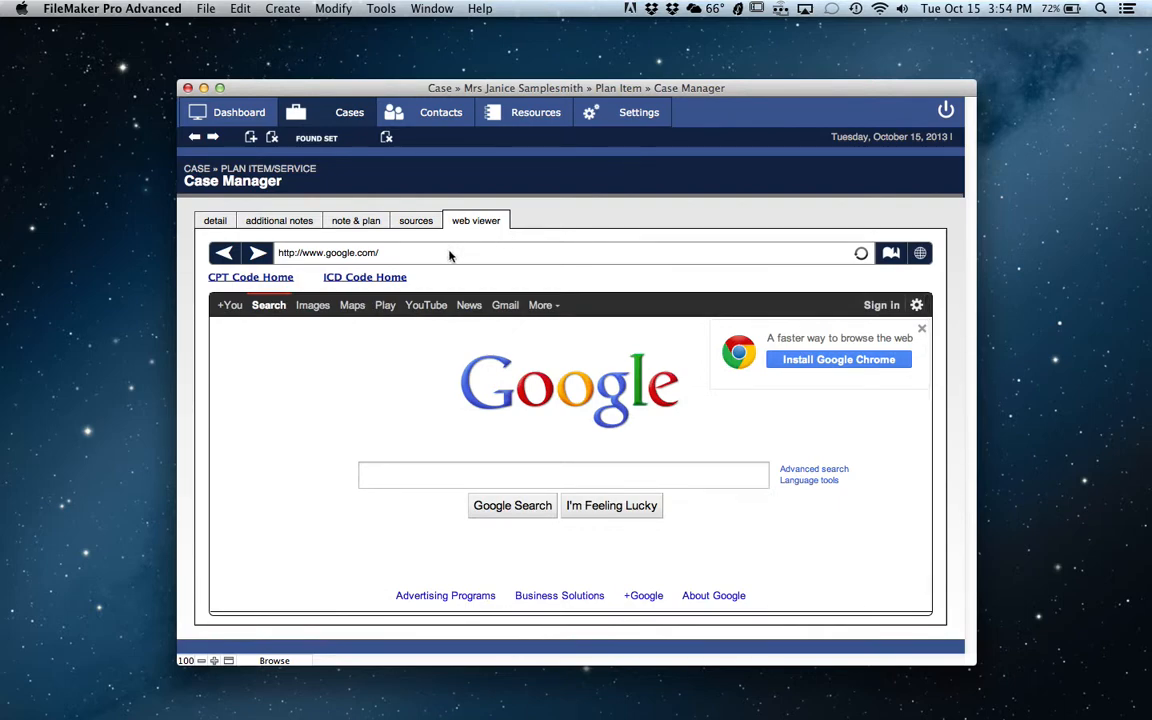
left_click(893, 255)
type("Doctor PHi")
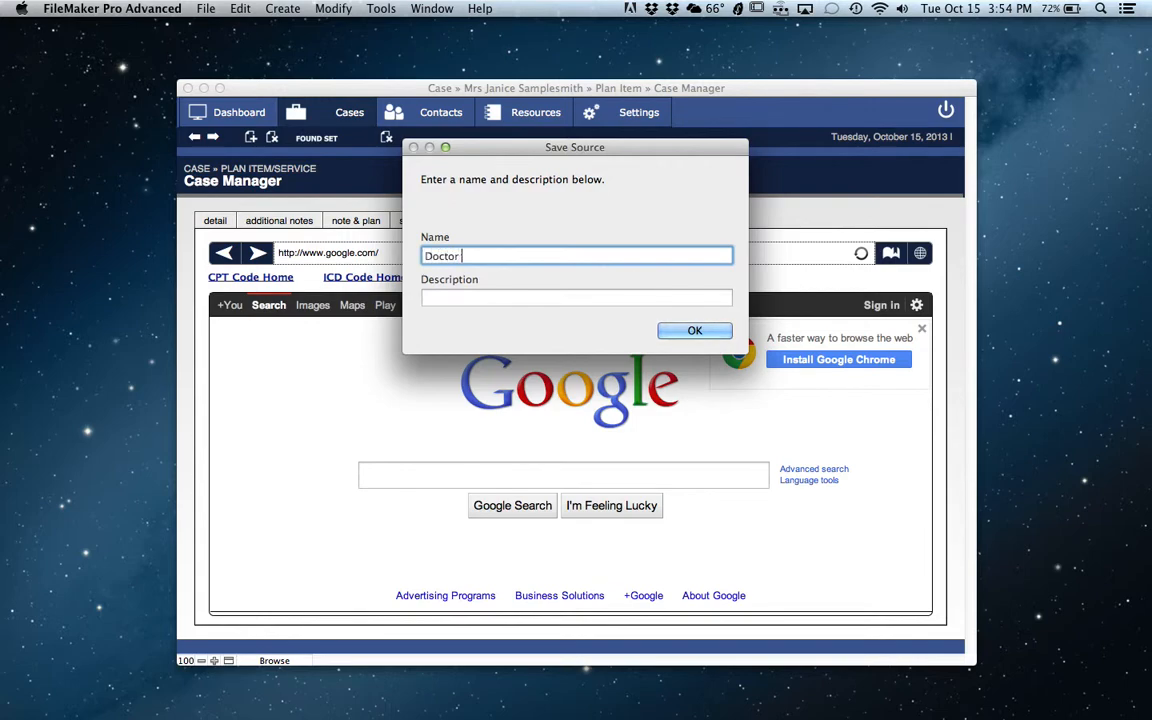
key("BackSpace")
key("BackSpace")
type("hillips")
key("Tab")
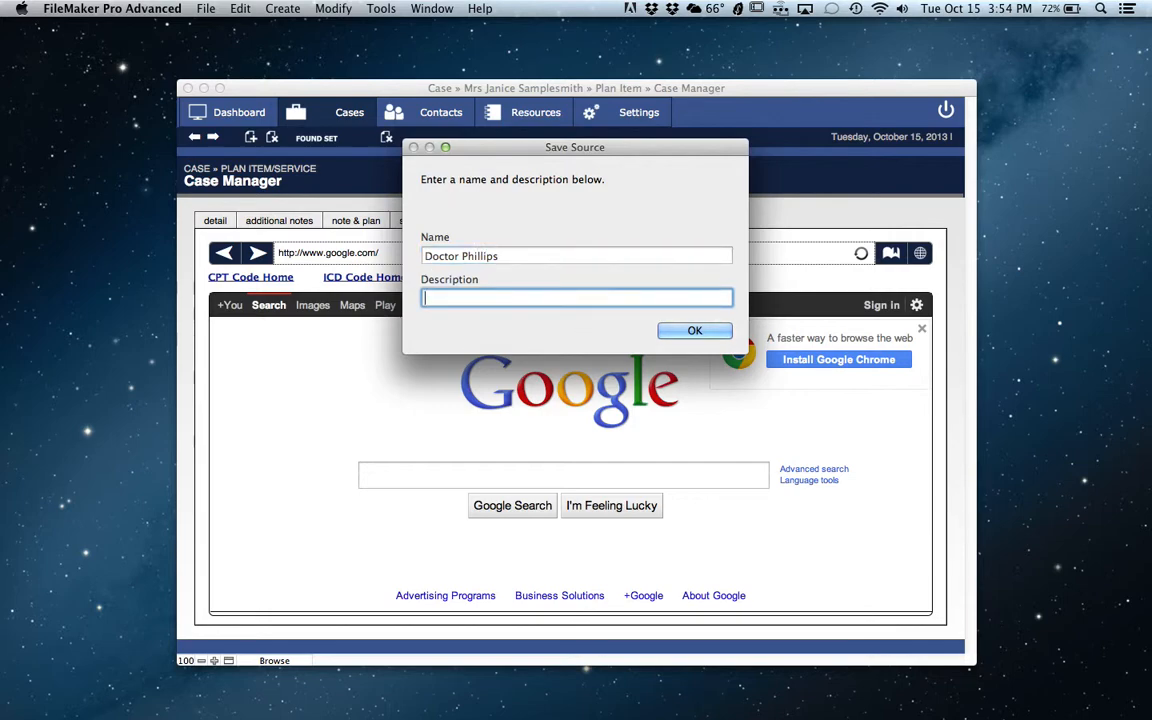
type("TKR")
left_click(694, 331)
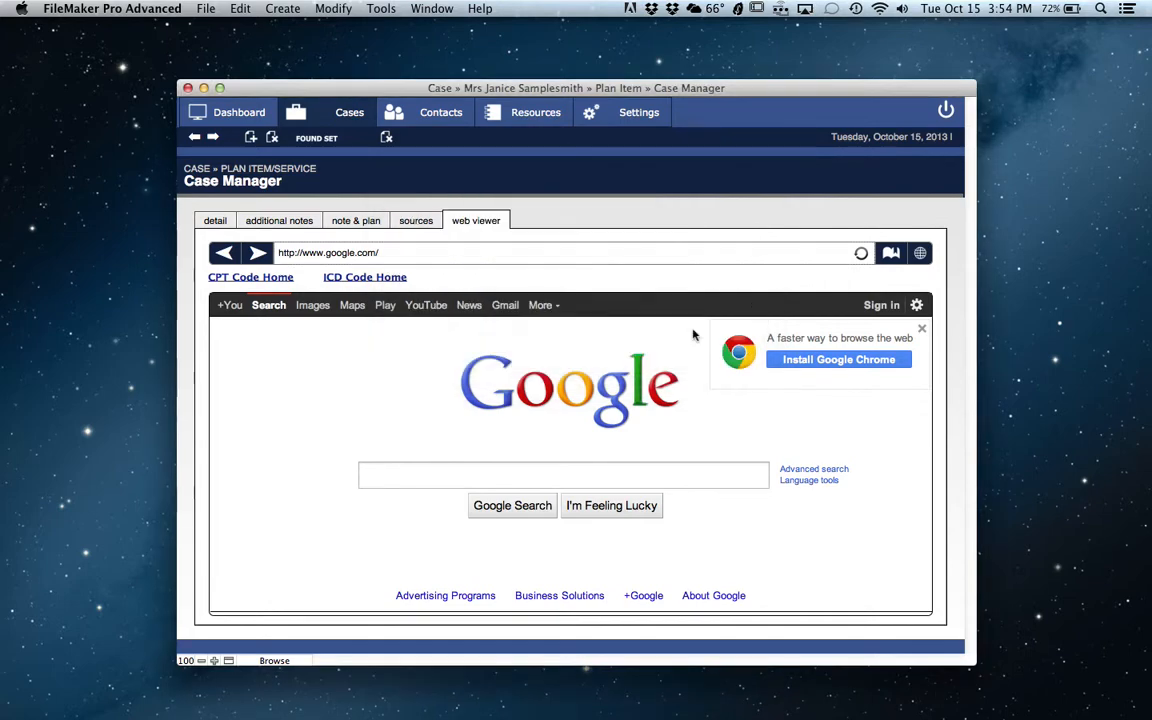
Replace the web address of the second source in this item's list with the doctor's postal address and phone number.
left_click(416, 221)
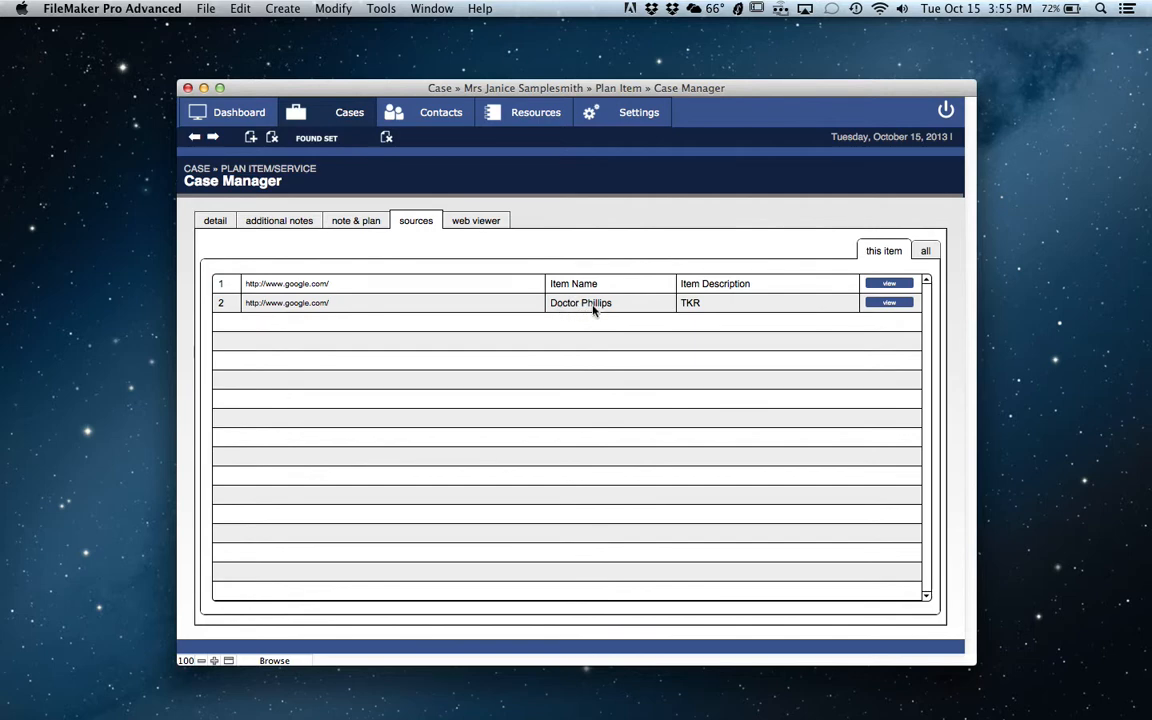
left_click(331, 303)
left_click_drag(333, 302, 246, 303)
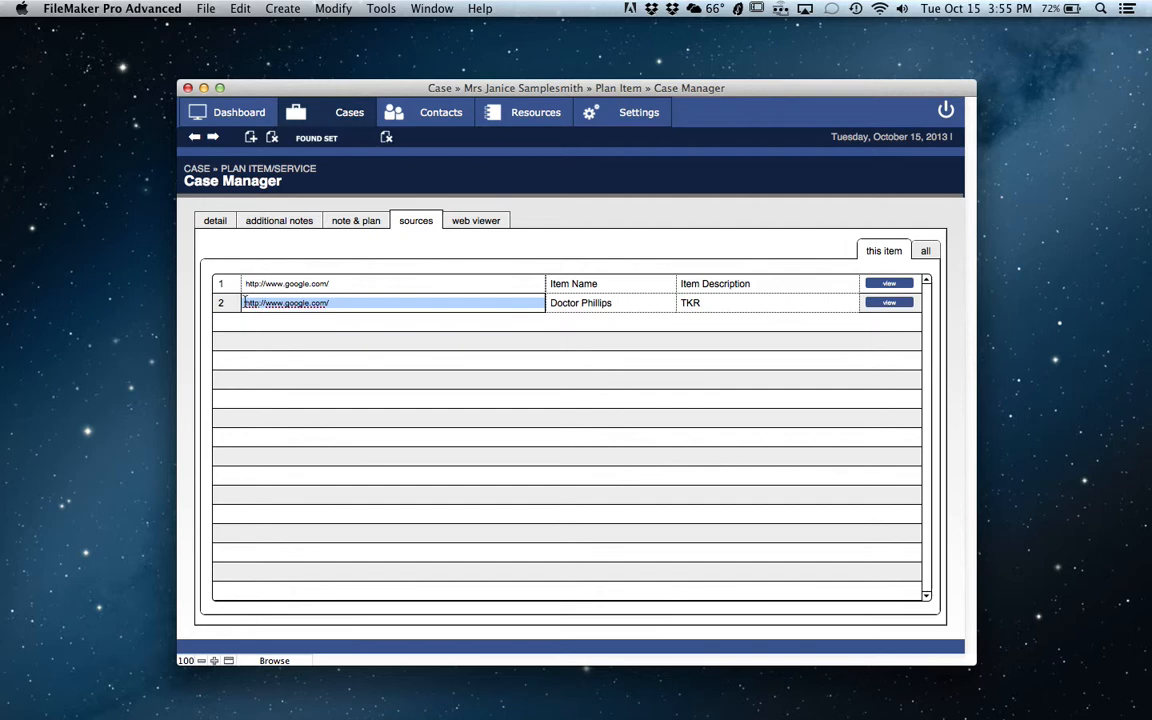
type("ht3 Main St.")
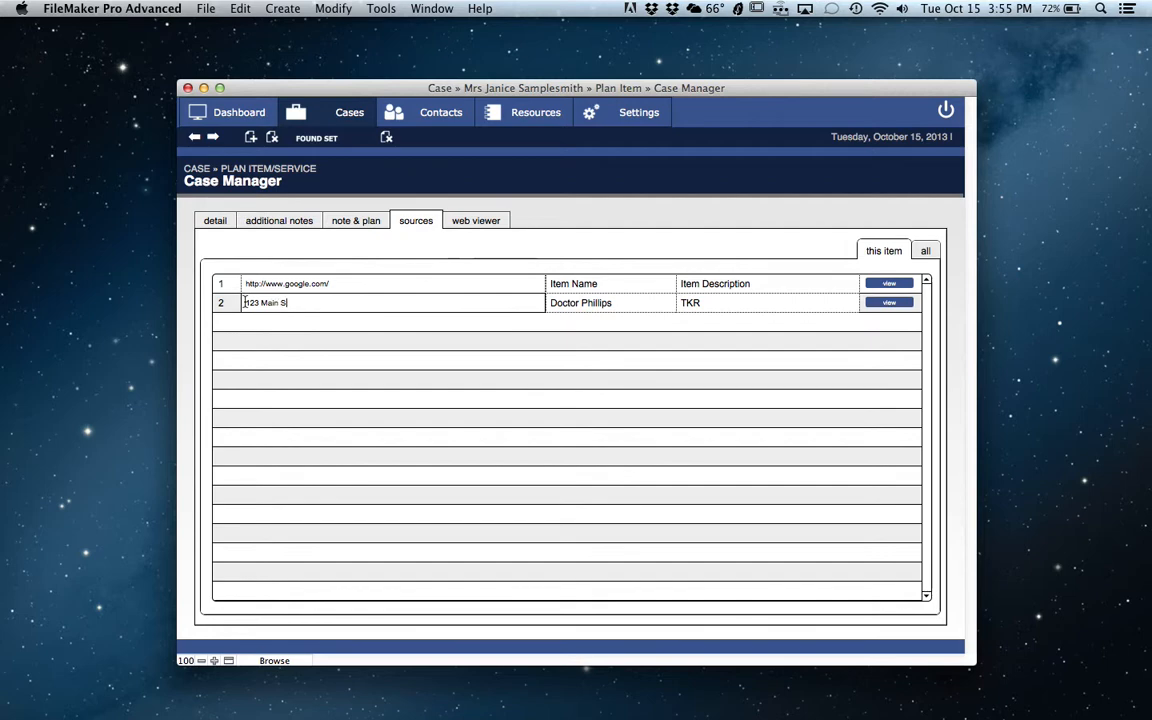
type(" NY NY 12345")
key("Return")
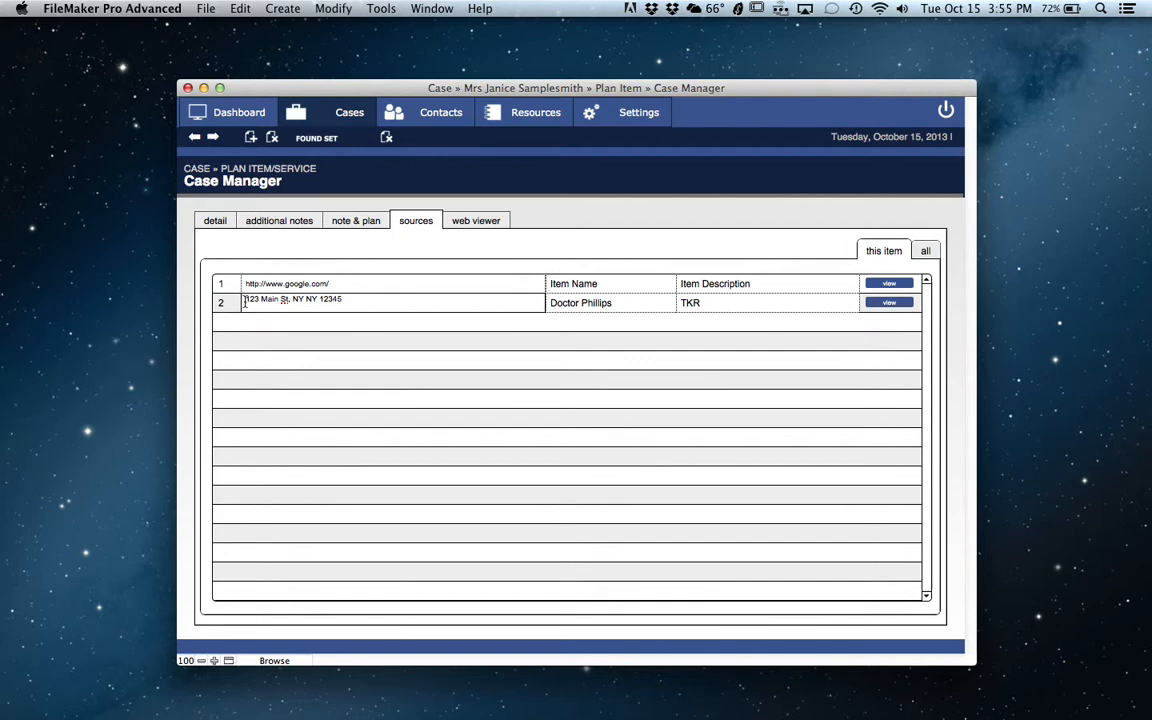
type("555-555-123")
left_click(378, 310)
Open the Per Year Cost Calculator from the item's details and move its window lower on the screen.
left_click(215, 222)
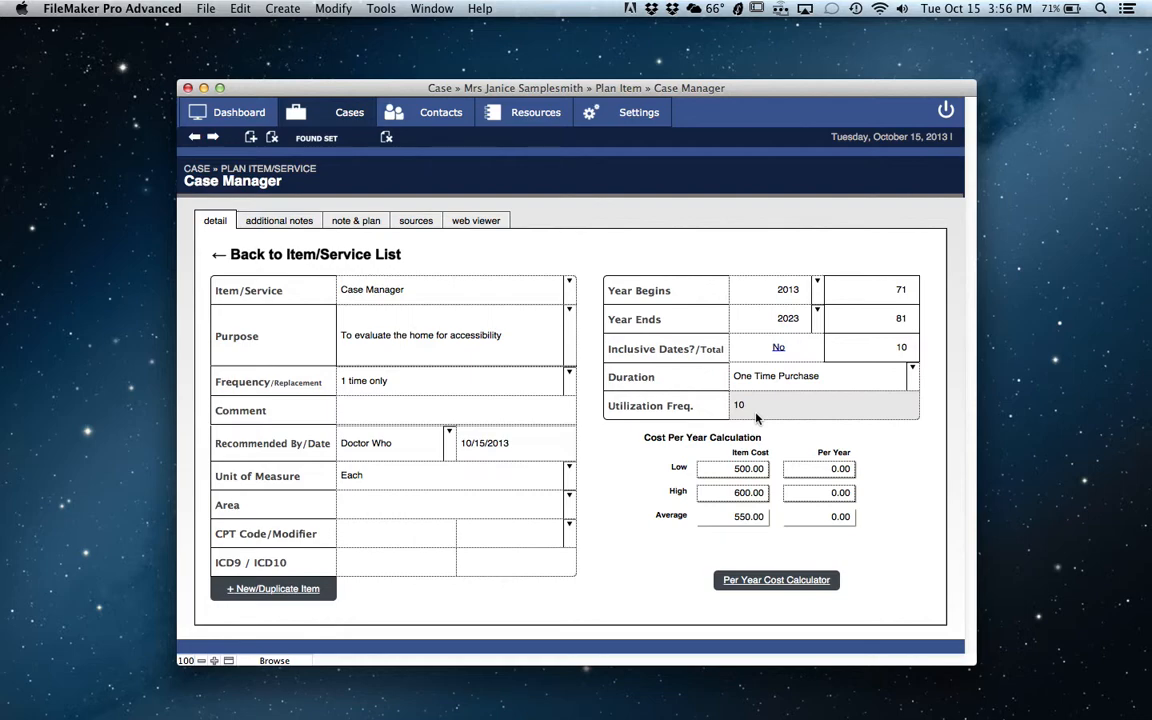
left_click(790, 585)
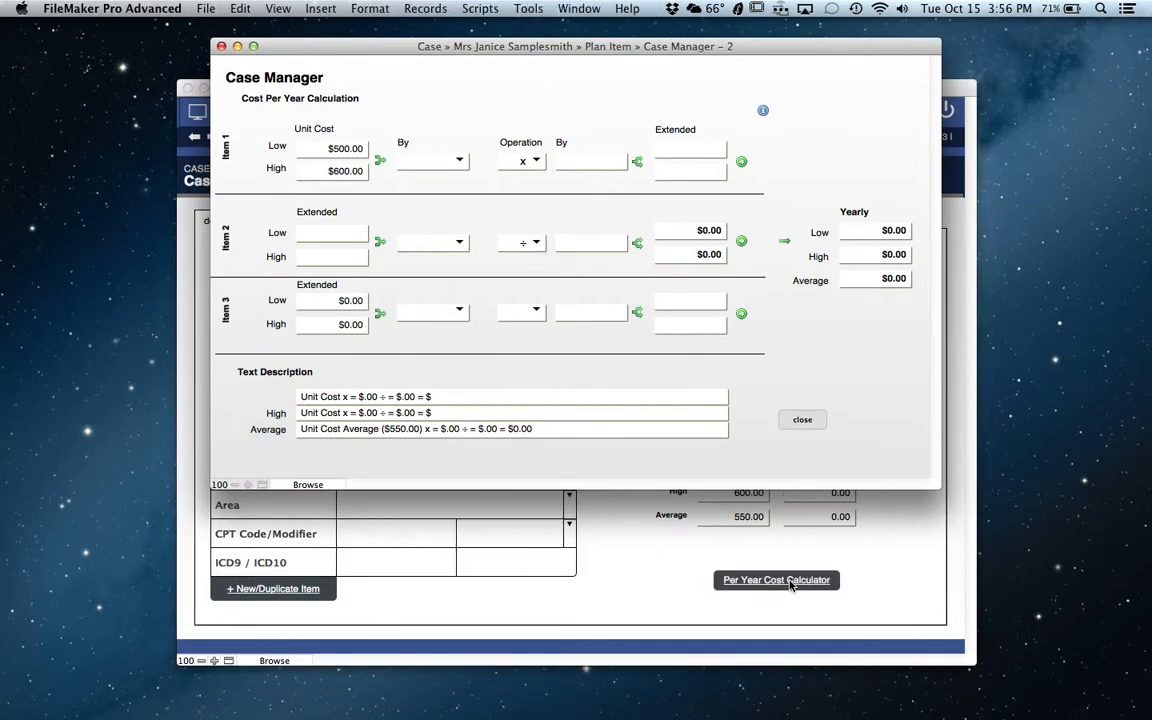
left_click(344, 52)
left_click_drag(344, 52, 354, 126)
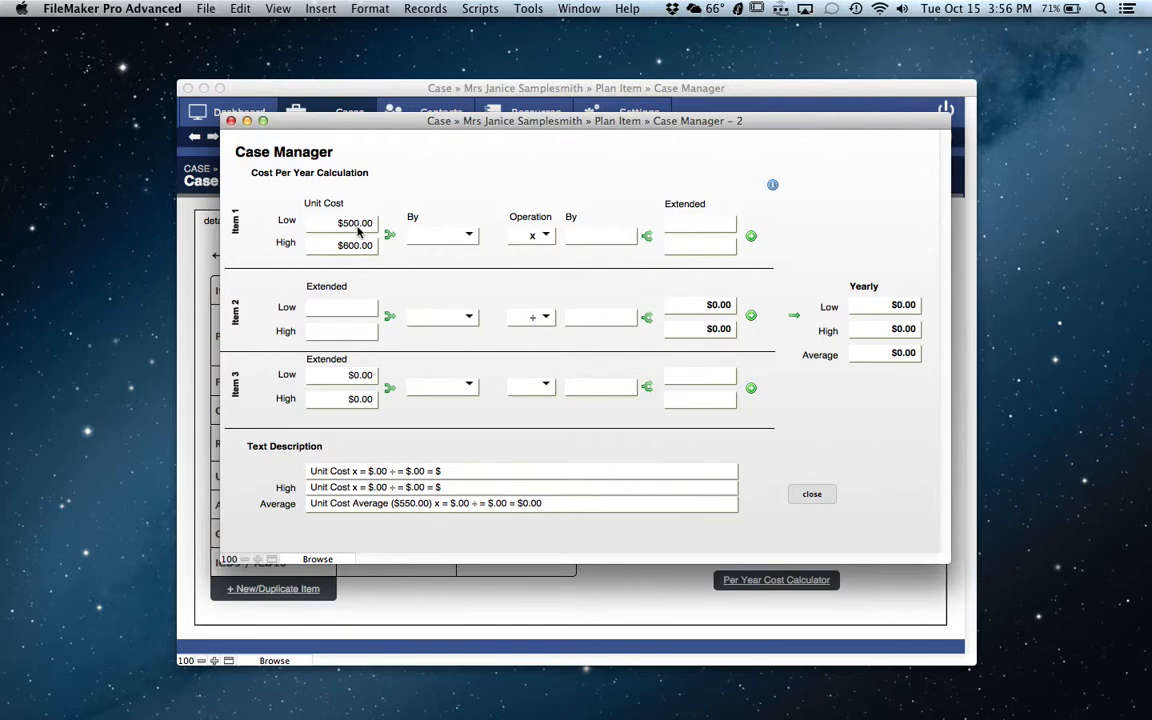
Multiply Item 1's unit costs by 1 each and transfer the extended costs to the yearly costs.
left_click(472, 237)
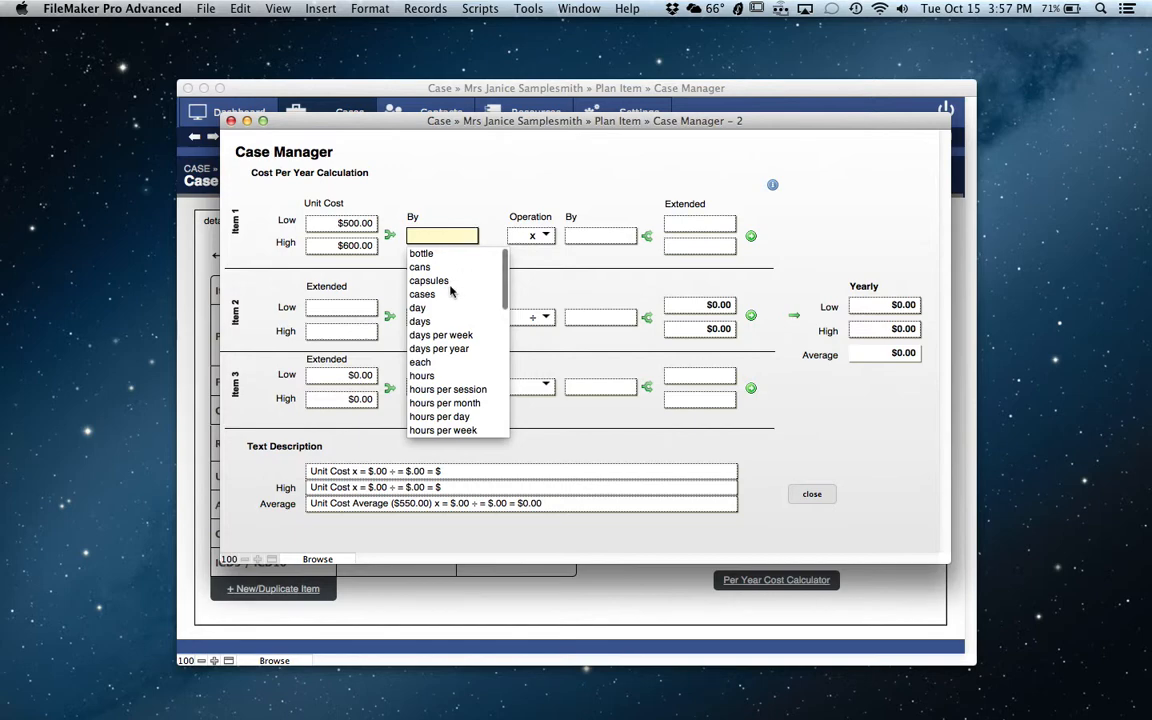
left_click(420, 362)
key("Tab")
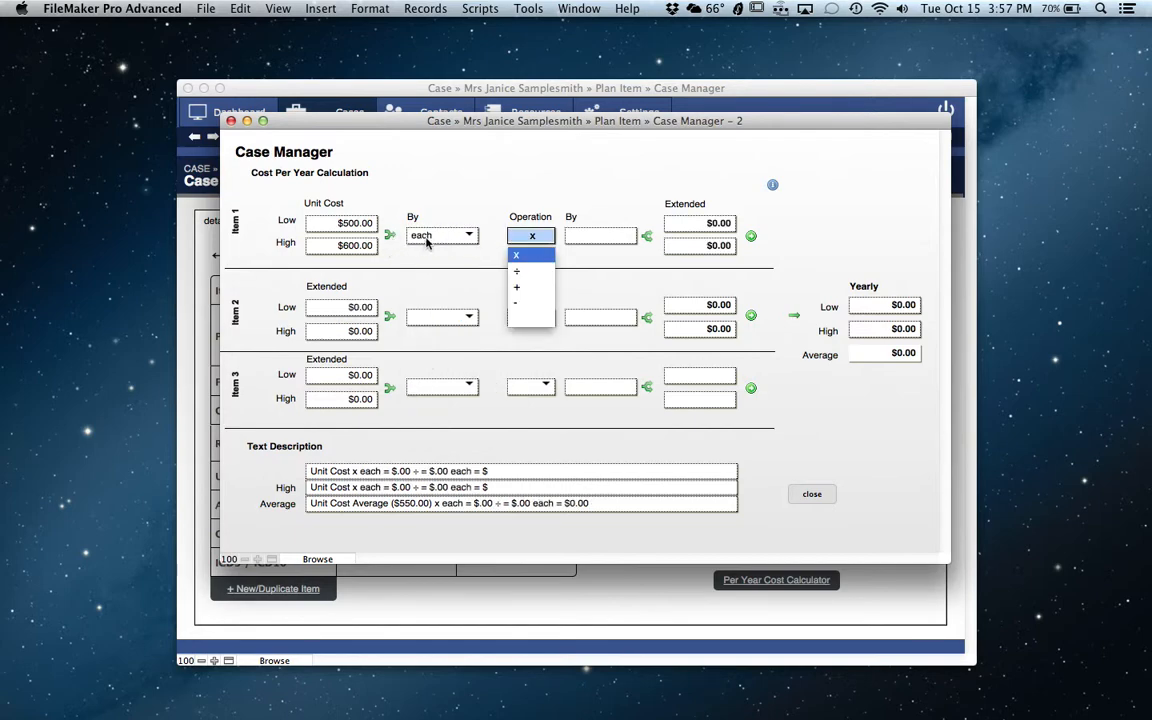
left_click(518, 257)
left_click(600, 236)
type("1")
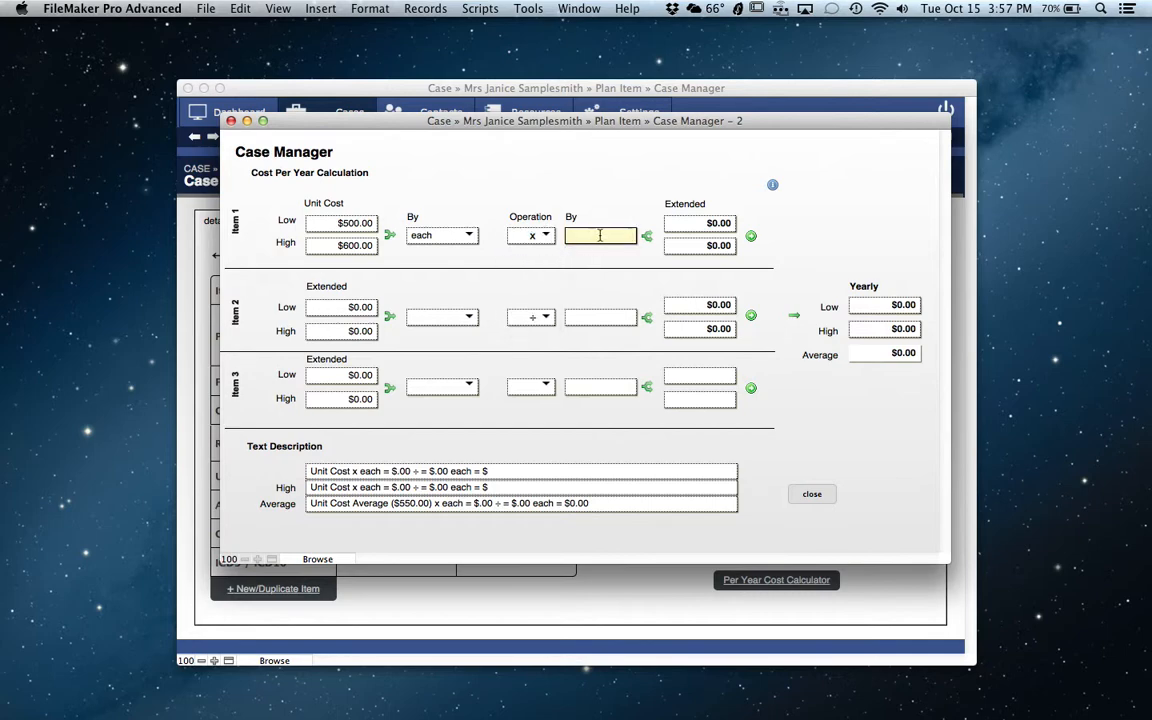
left_click(646, 236)
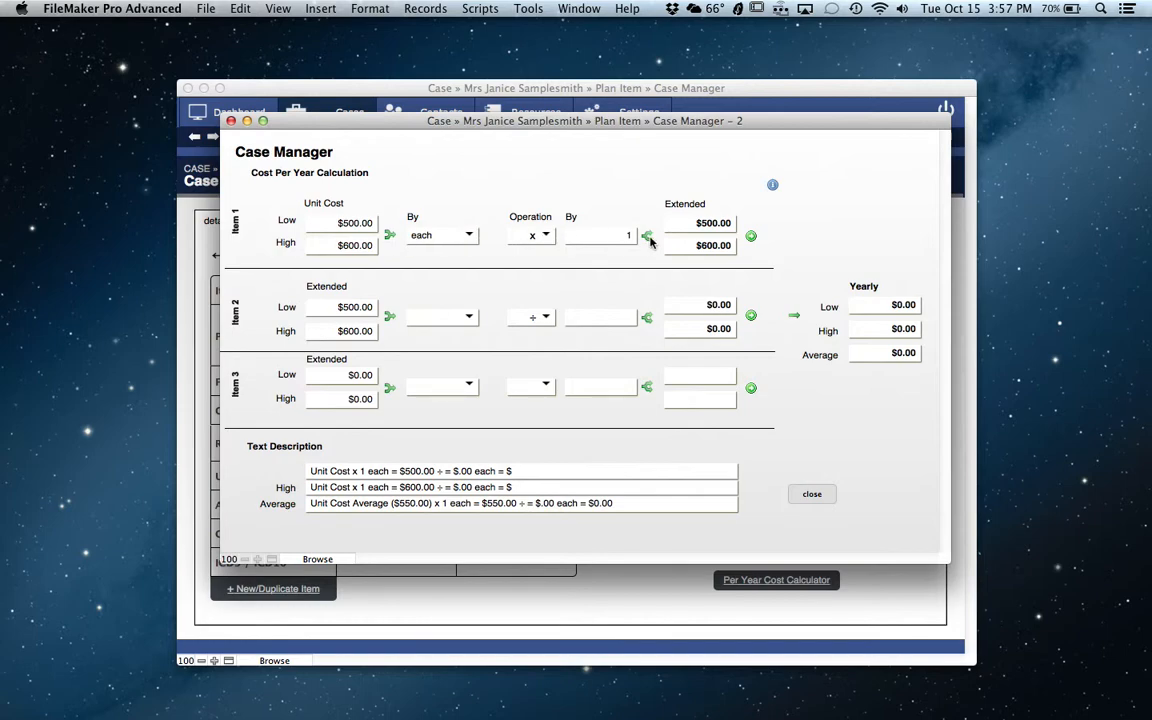
left_click(750, 238)
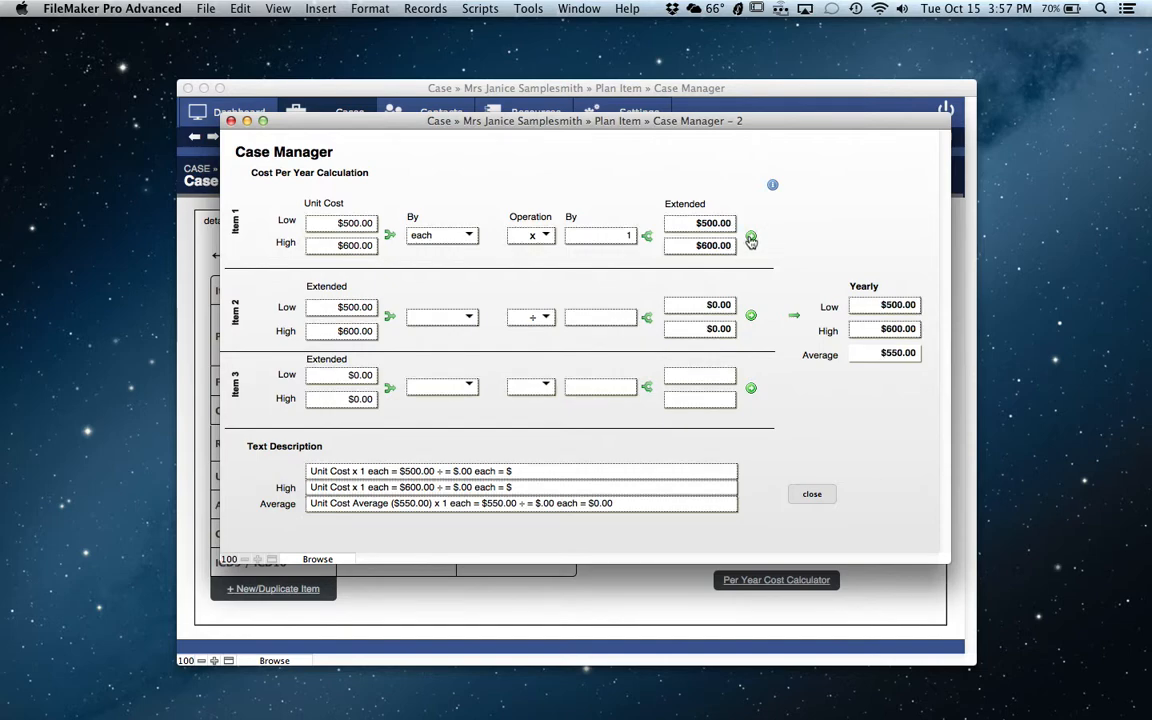
Set the unit for Item 2 in the cost per year calculation to years.
left_click(470, 321)
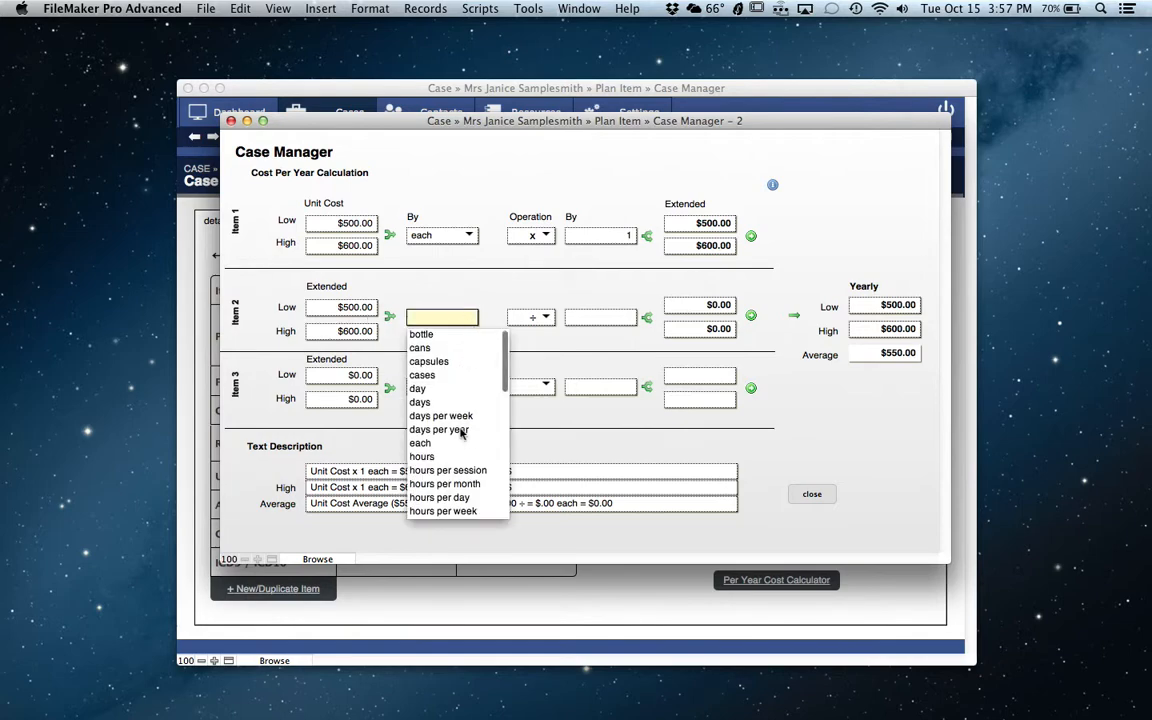
scroll(461, 432, "down", 15)
scroll(461, 432, "down", 2)
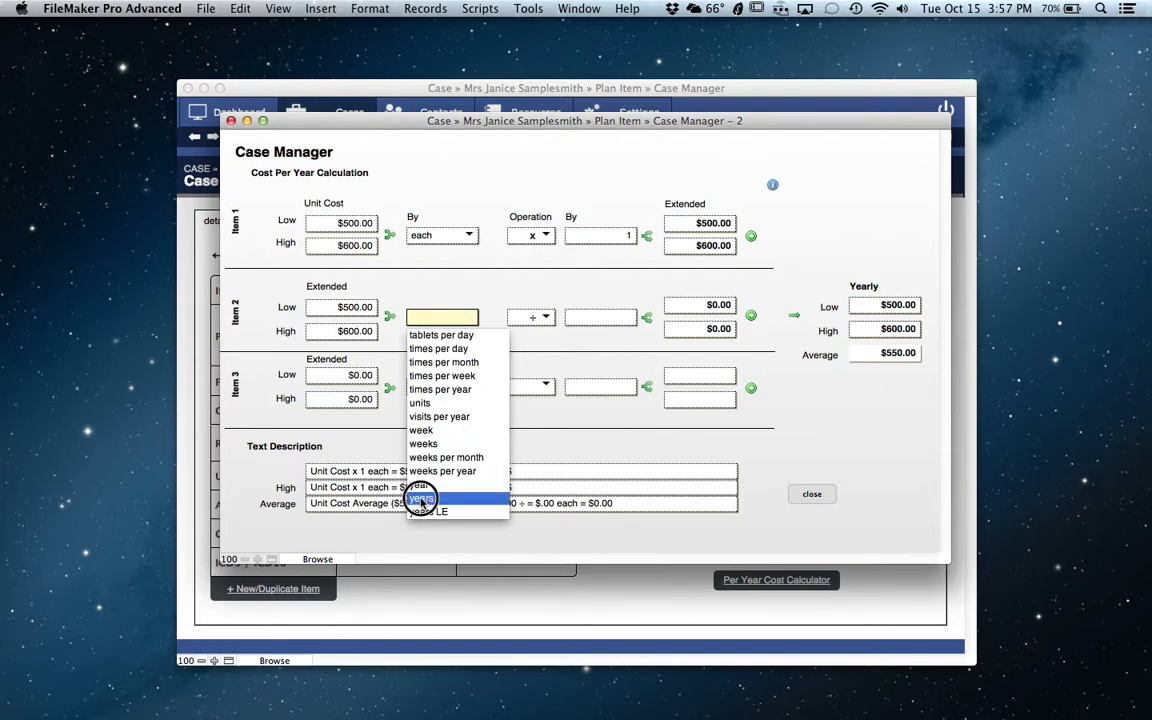
left_click(421, 499)
left_click(467, 319)
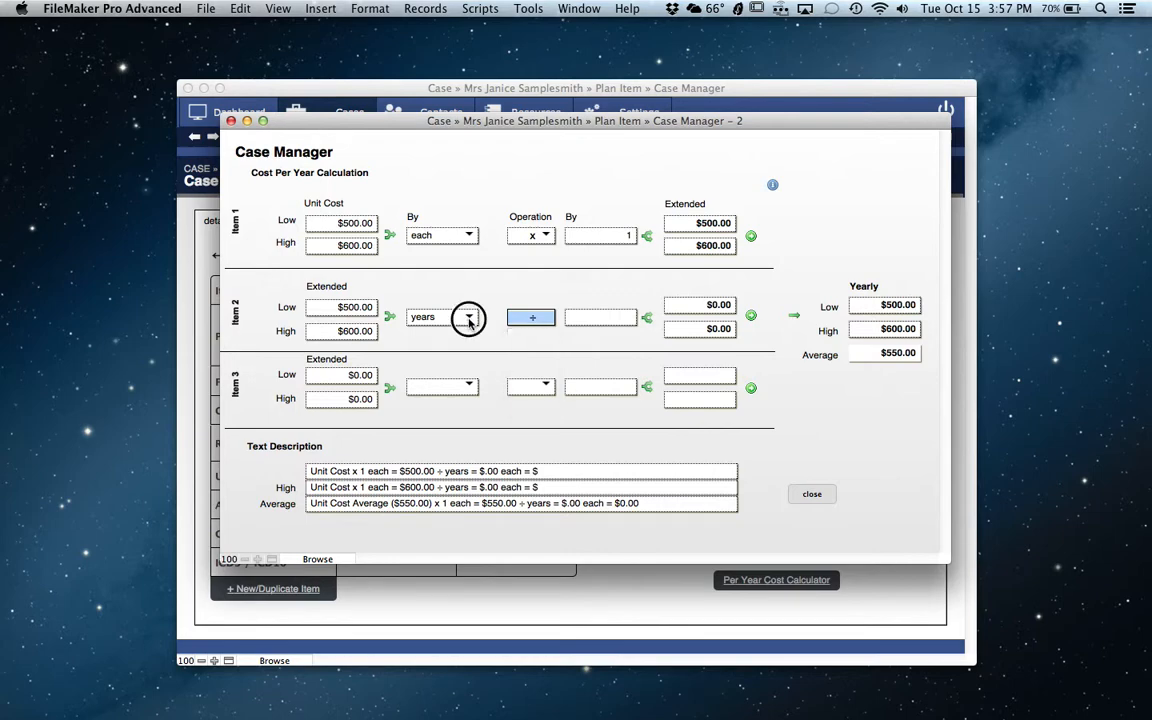
scroll(478, 470, "down", 1)
scroll(476, 476, "up", 8)
scroll(475, 479, "up", 5)
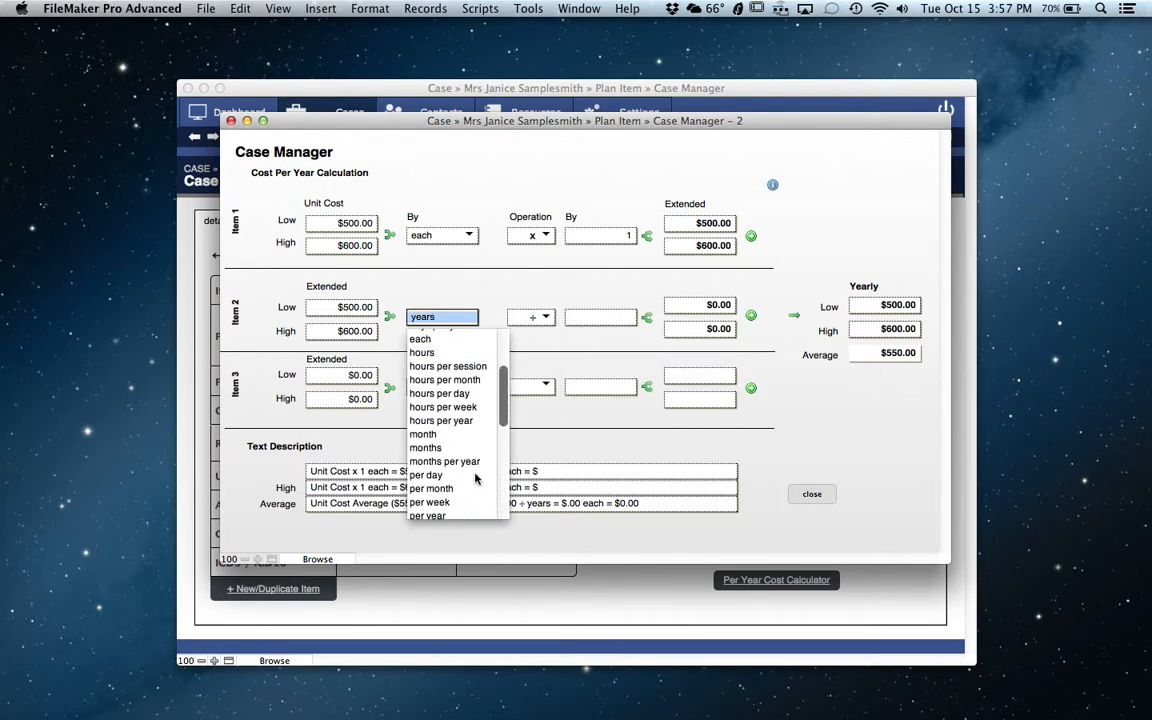
left_click(566, 303)
Divide Item 2's costs by 10, transfer the extended costs to the yearly costs and close the calculator.
left_click(600, 317)
type("10")
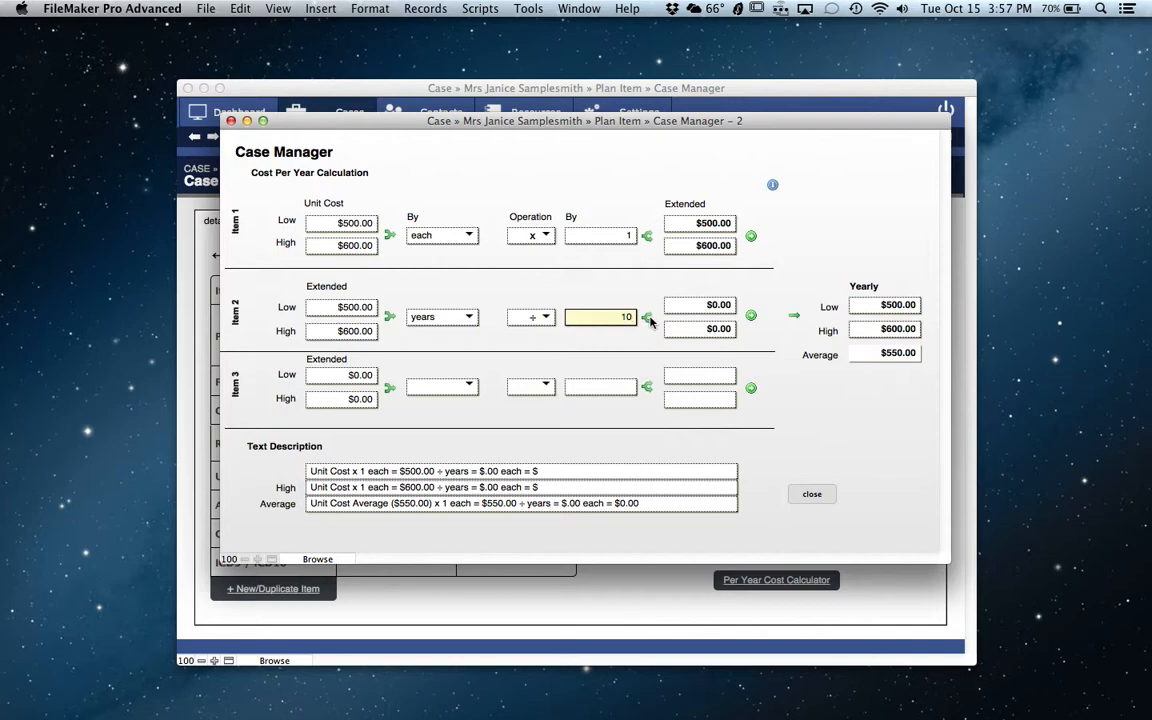
left_click(648, 318)
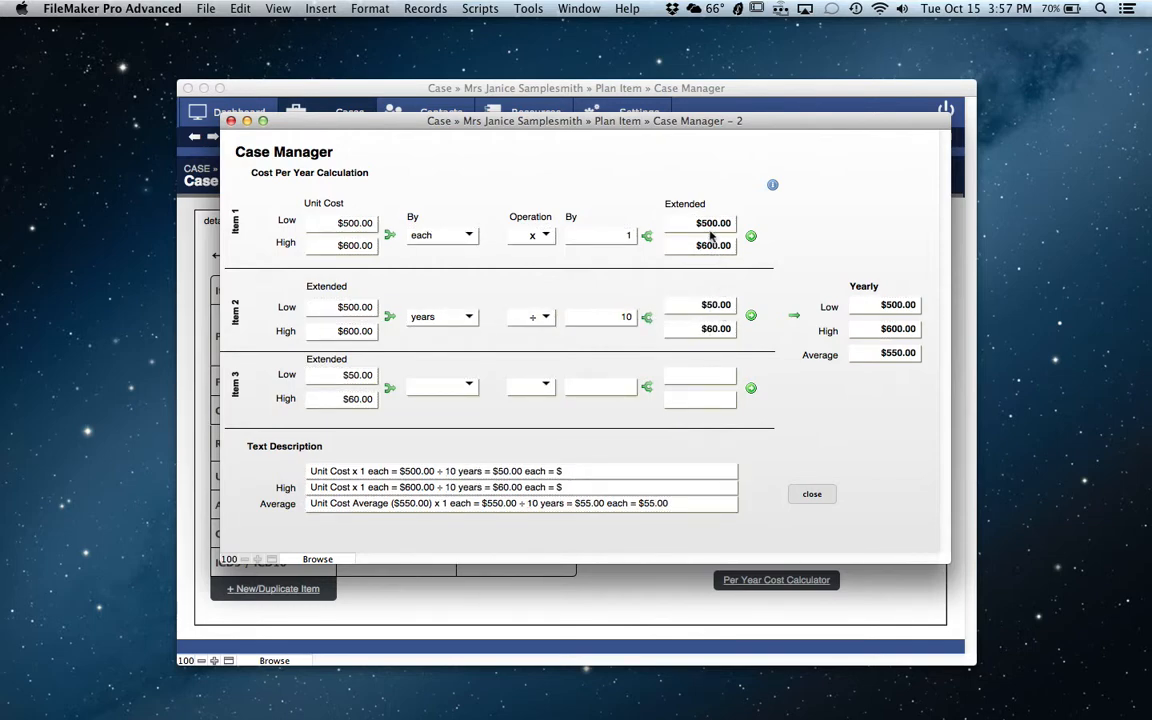
left_click(751, 318)
left_click(813, 496)
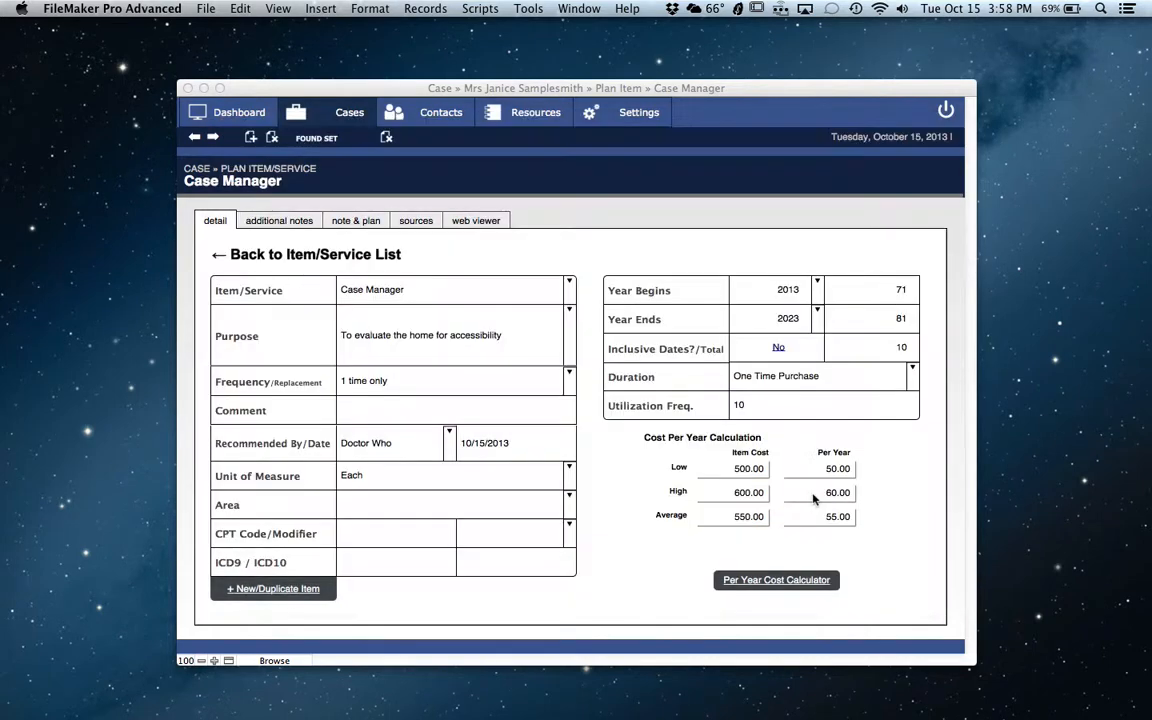